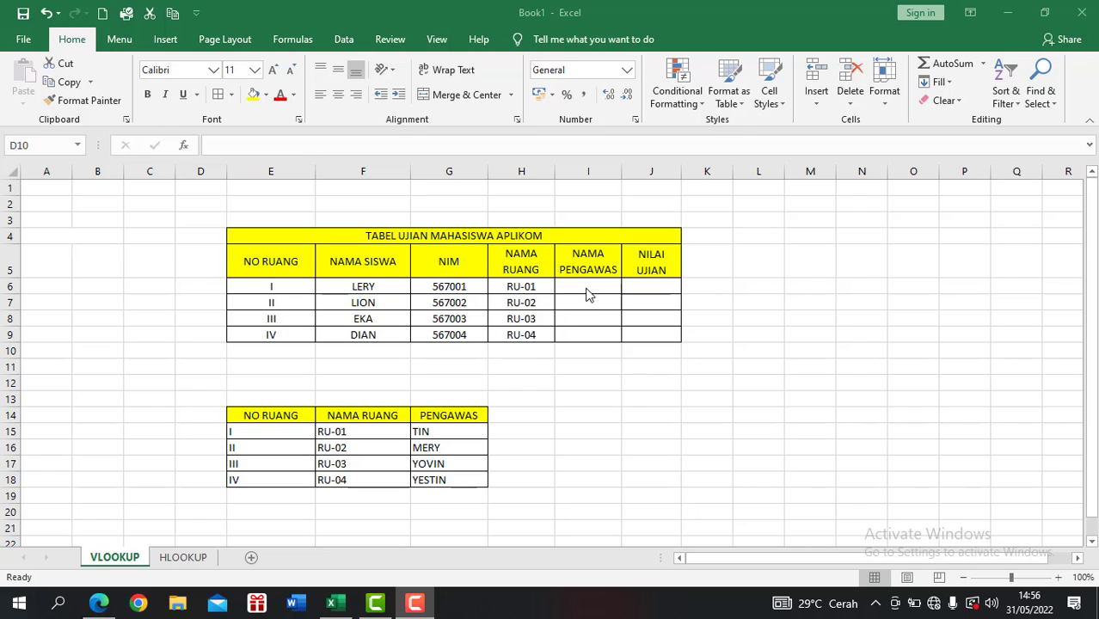
Clear the NAMA RUANG entries in cells H6 to H9 of the exam table.
left_click(520, 287)
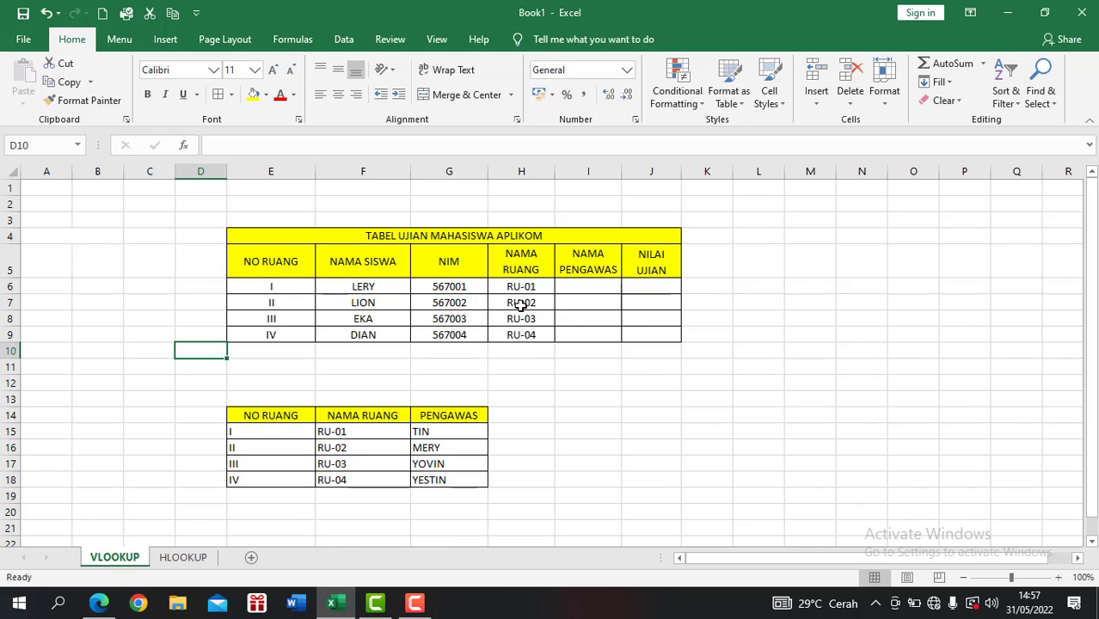
left_click_drag(521, 291, 526, 339)
key("Delete")
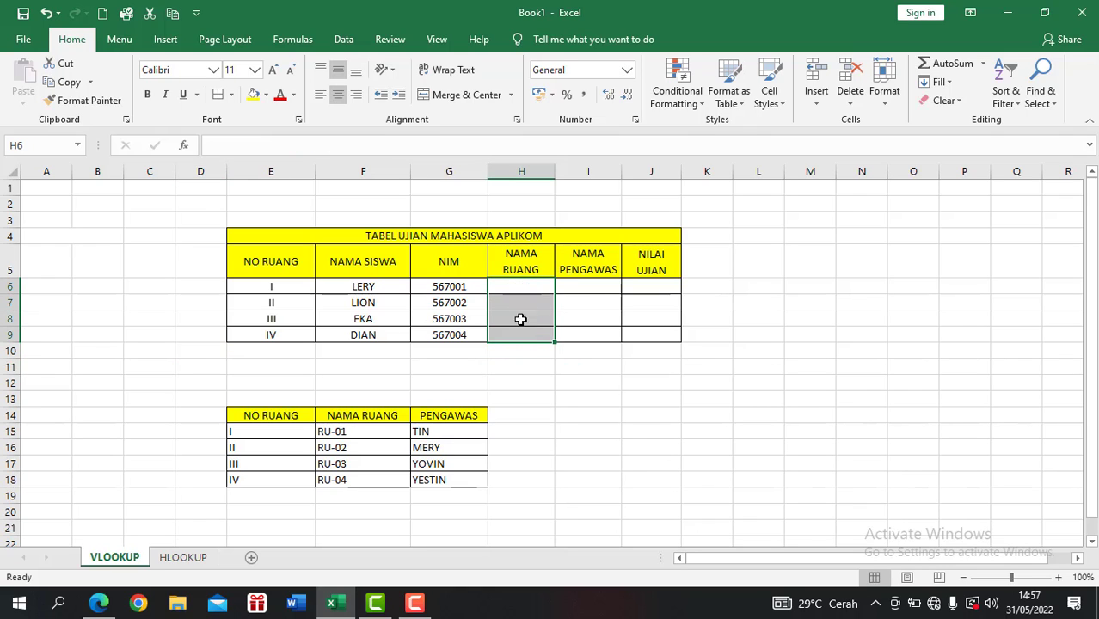
Insert the VLOOKUP function from the Lookup & Reference category into cell H6.
left_click(512, 287)
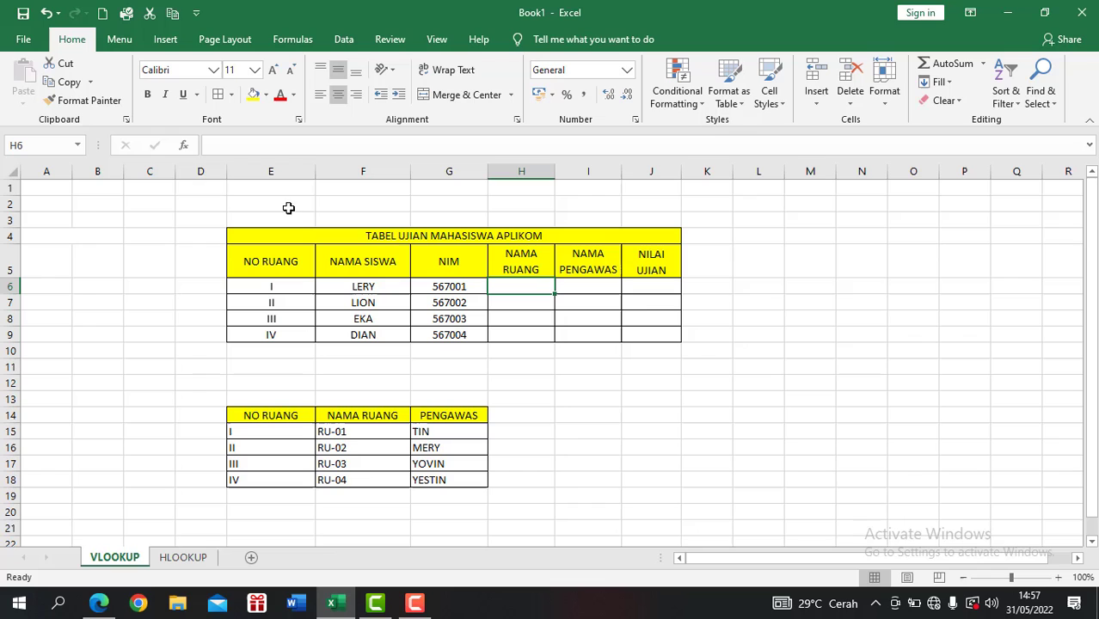
left_click(184, 146)
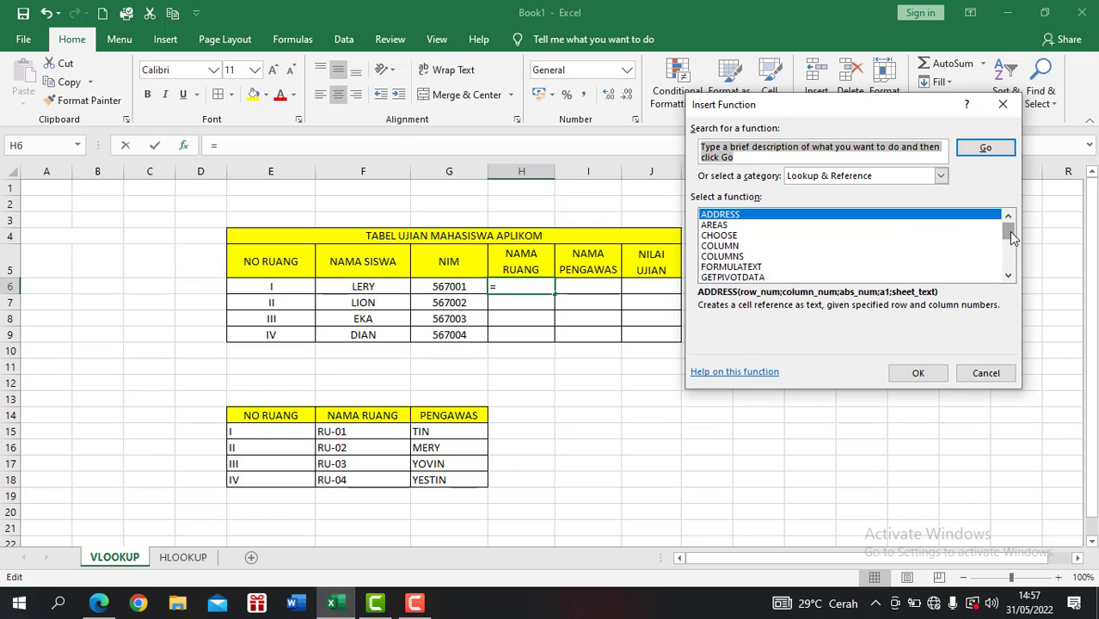
left_click_drag(1010, 234, 1011, 273)
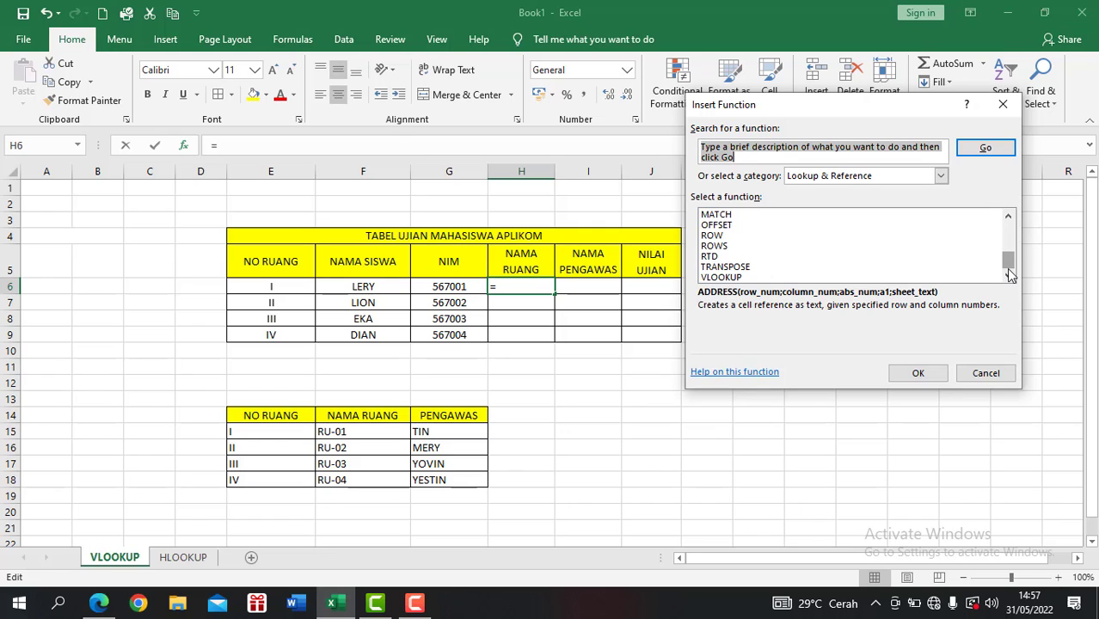
left_click(747, 277)
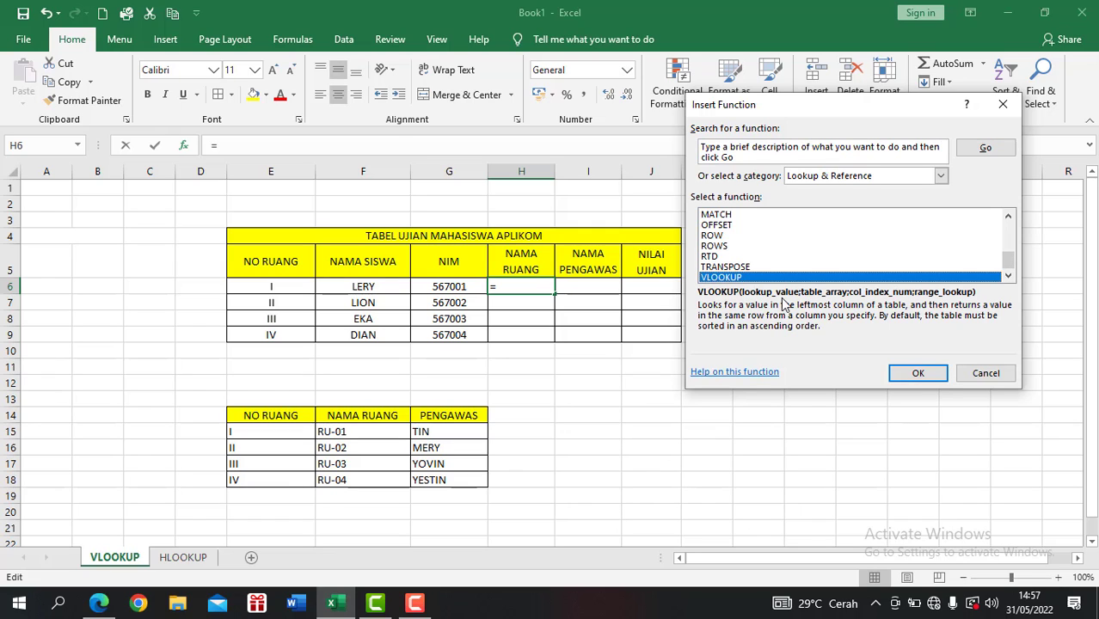
left_click(918, 375)
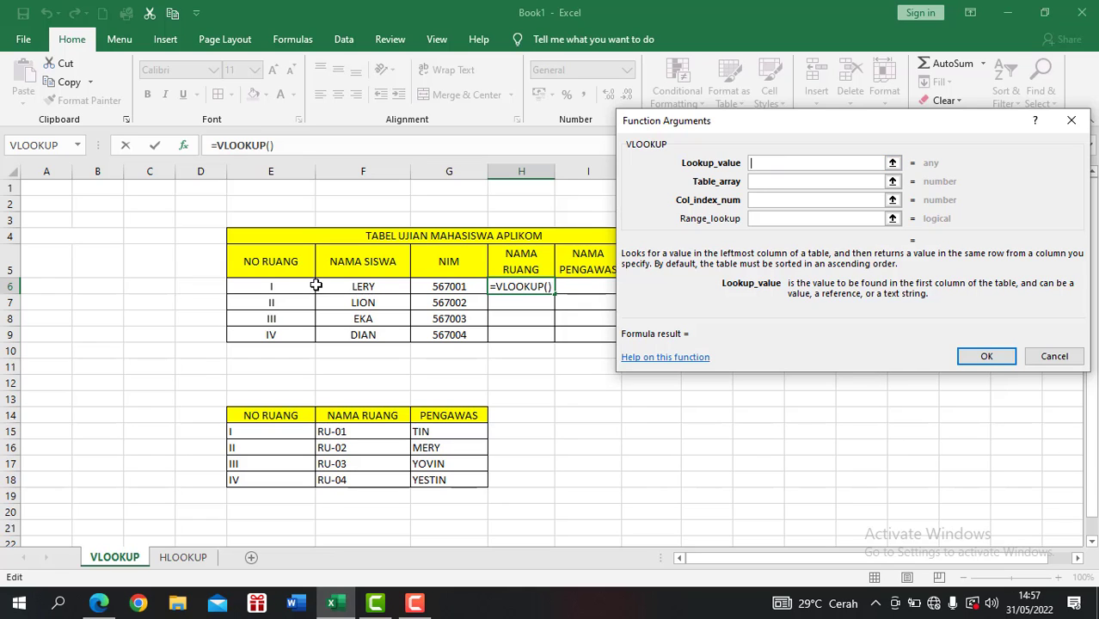
Set the VLOOKUP lookup value to E6 and the table array to the absolute range $E$15:$G$18.
left_click(275, 284)
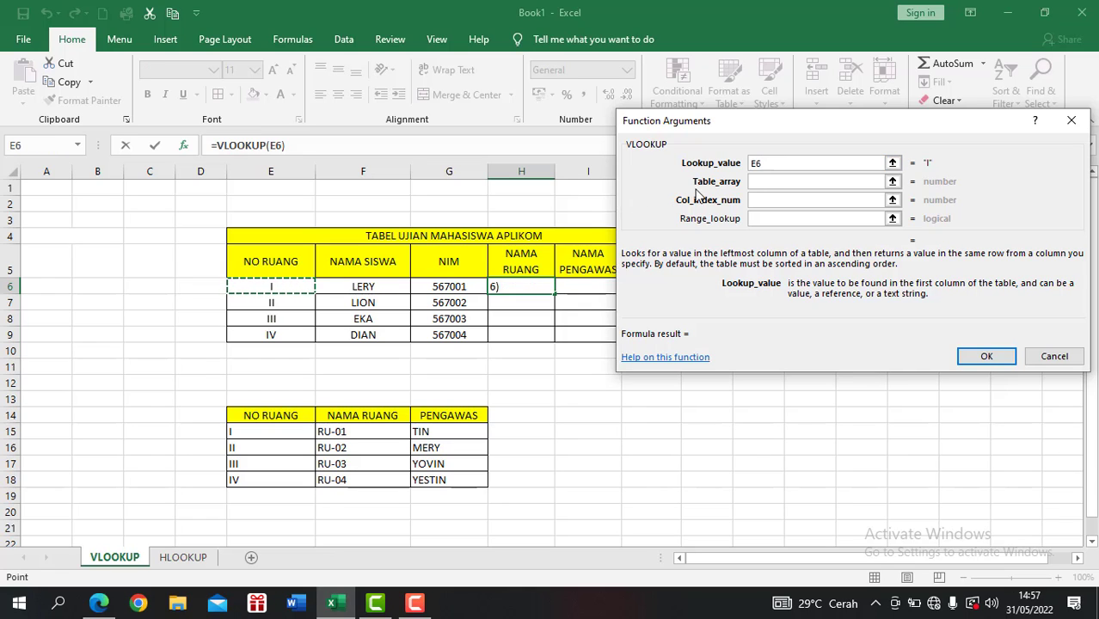
left_click(767, 179)
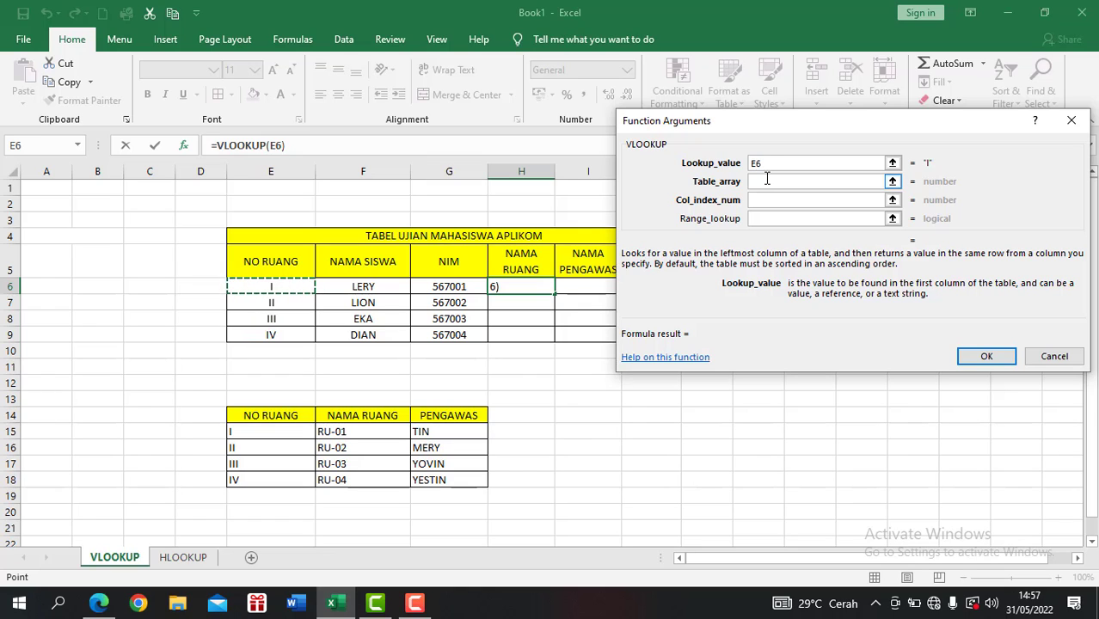
left_click(766, 178)
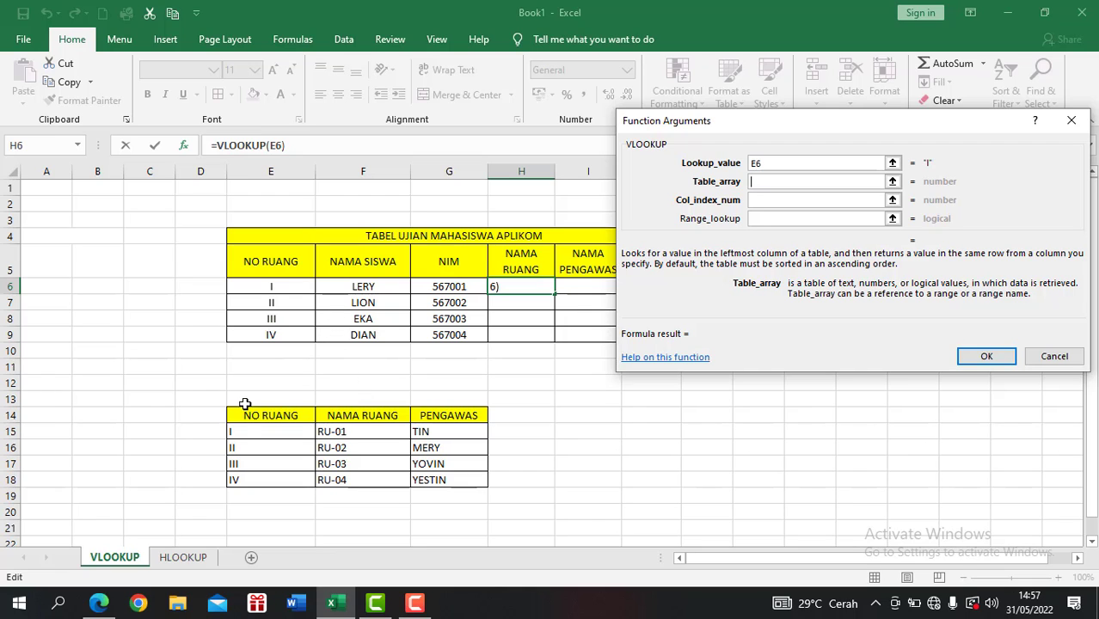
left_click_drag(251, 430, 439, 475)
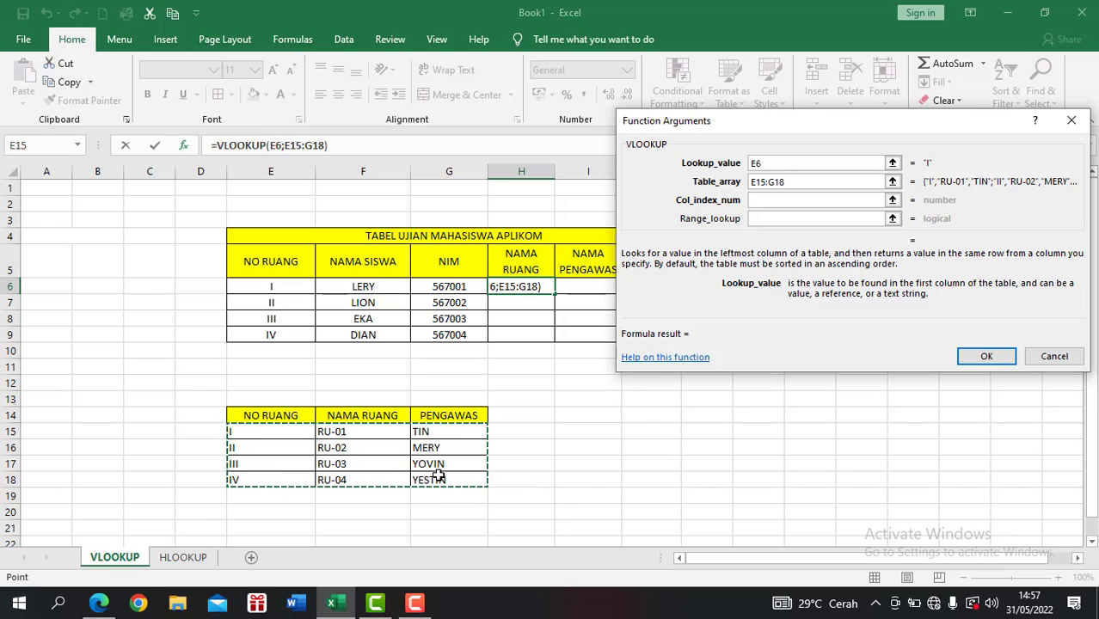
key("F4")
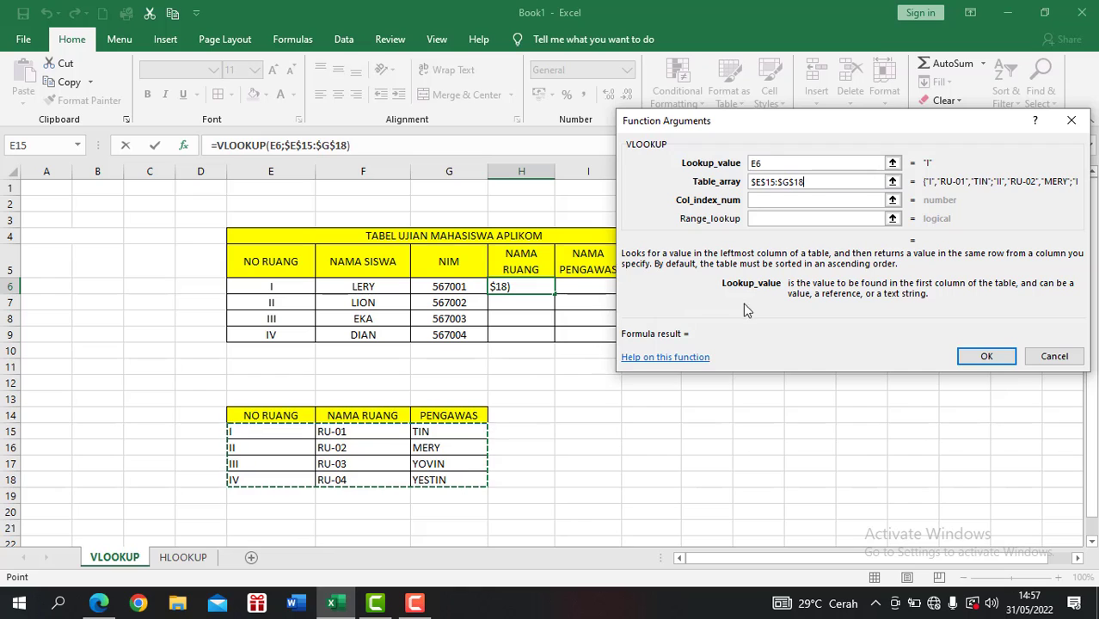
Complete the H6 formula with column index 2 and range lookup FALSE, and fill it down to H9.
left_click(819, 203)
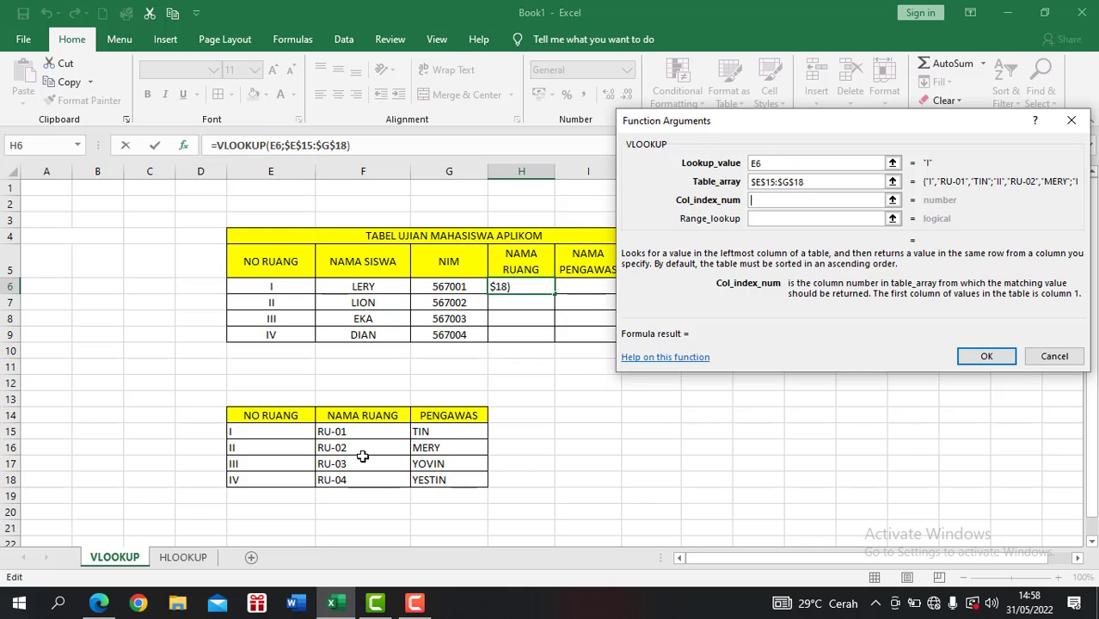
type("2")
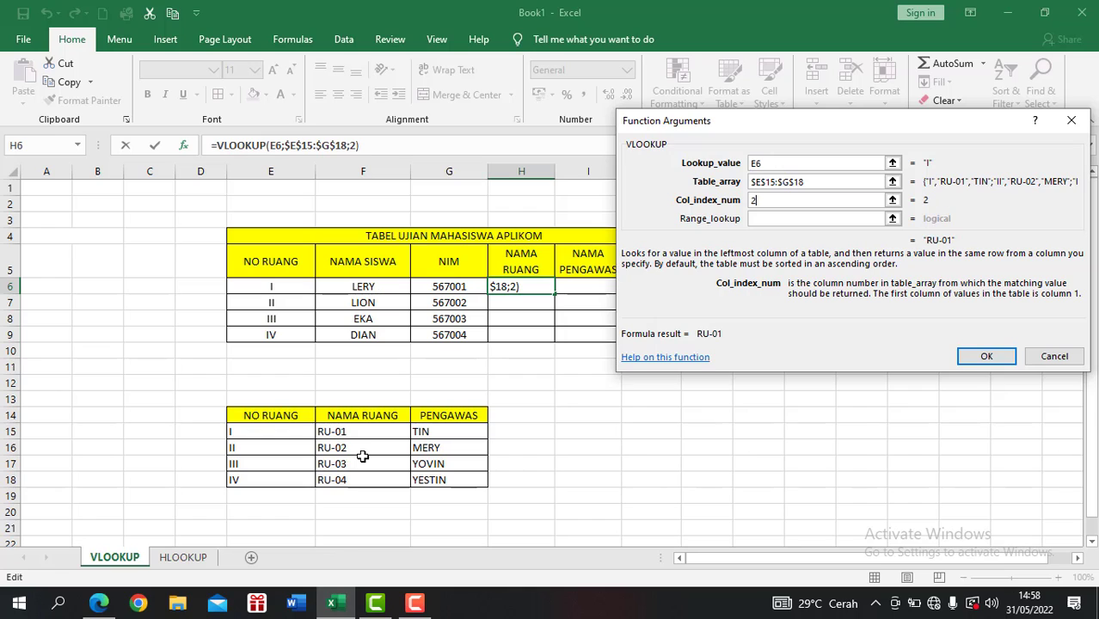
left_click(825, 217)
left_click(824, 218)
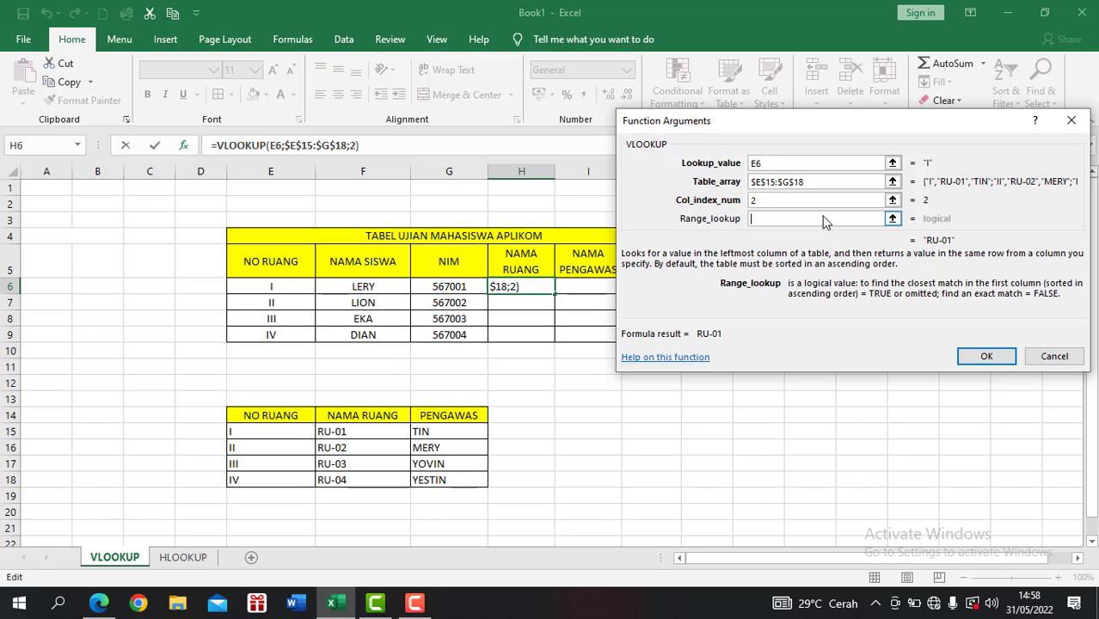
type("FALSE")
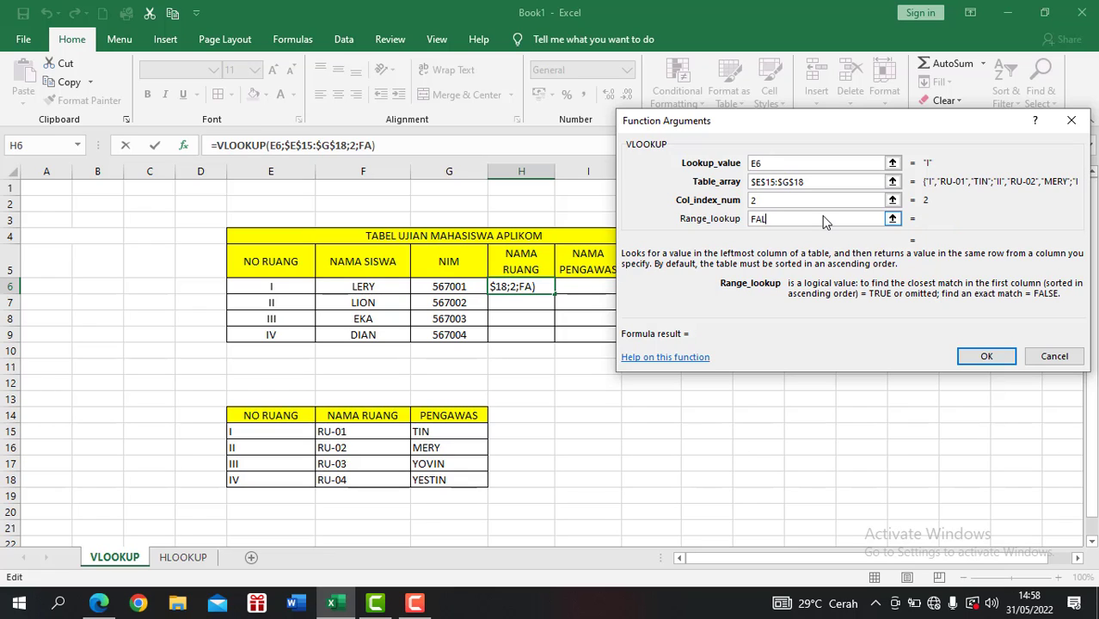
left_click(985, 356)
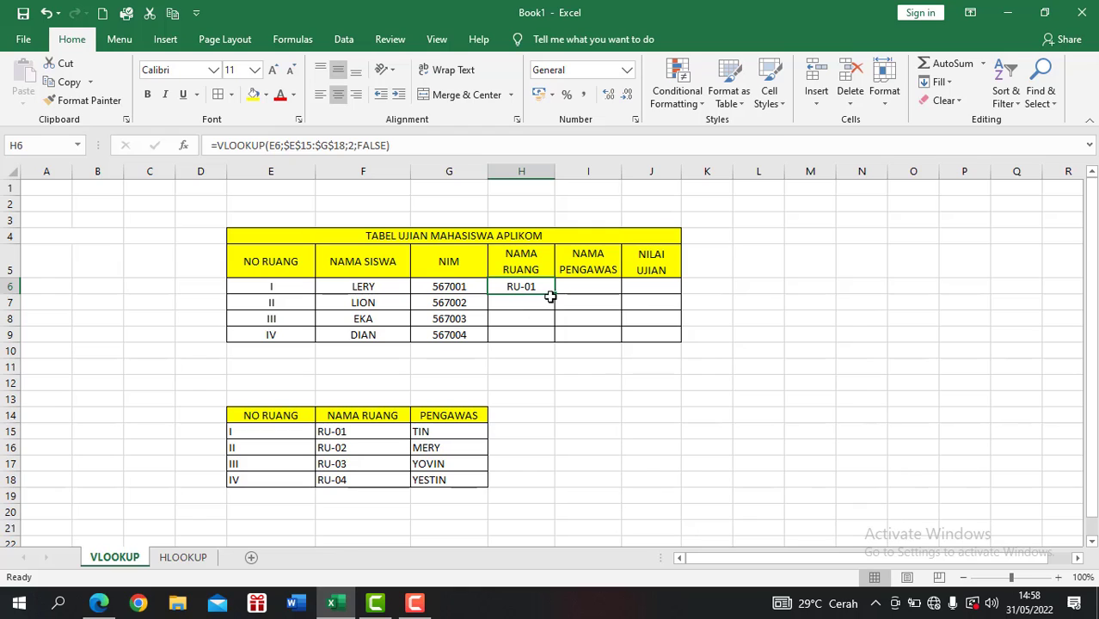
left_click_drag(555, 295, 558, 345)
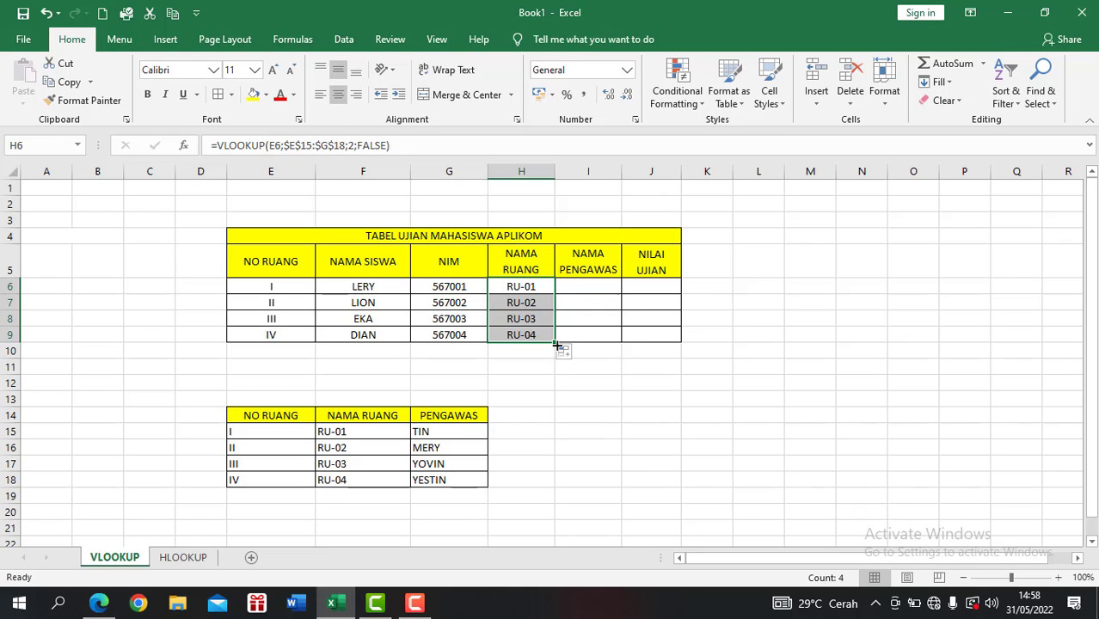
Insert the VLOOKUP function into cell I6 under NAMA PENGAWAS.
left_click(589, 285)
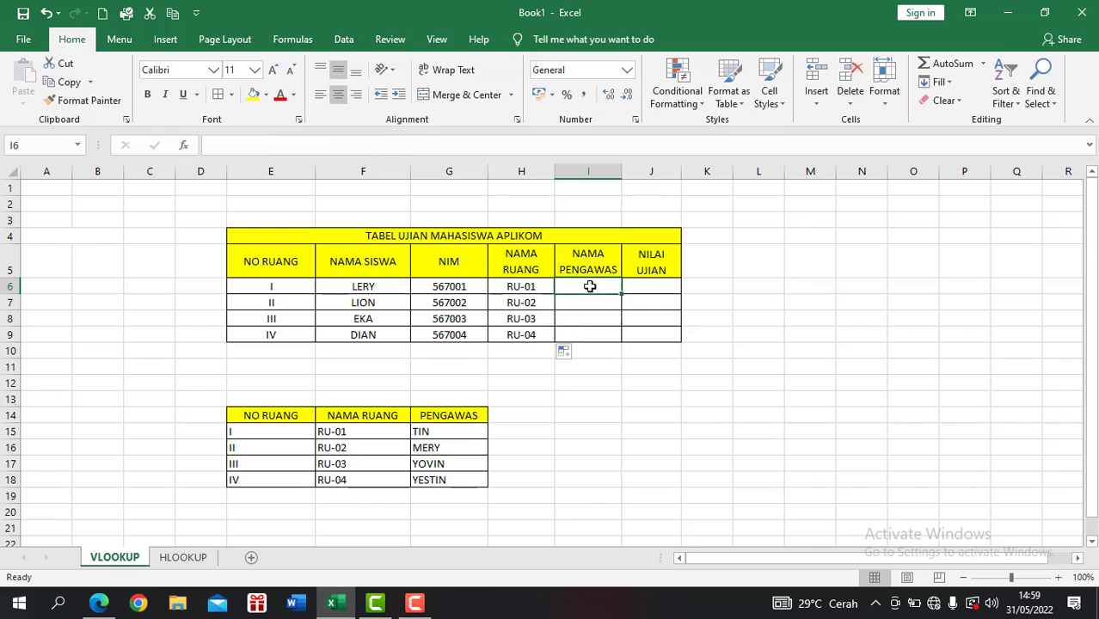
left_click(160, 146)
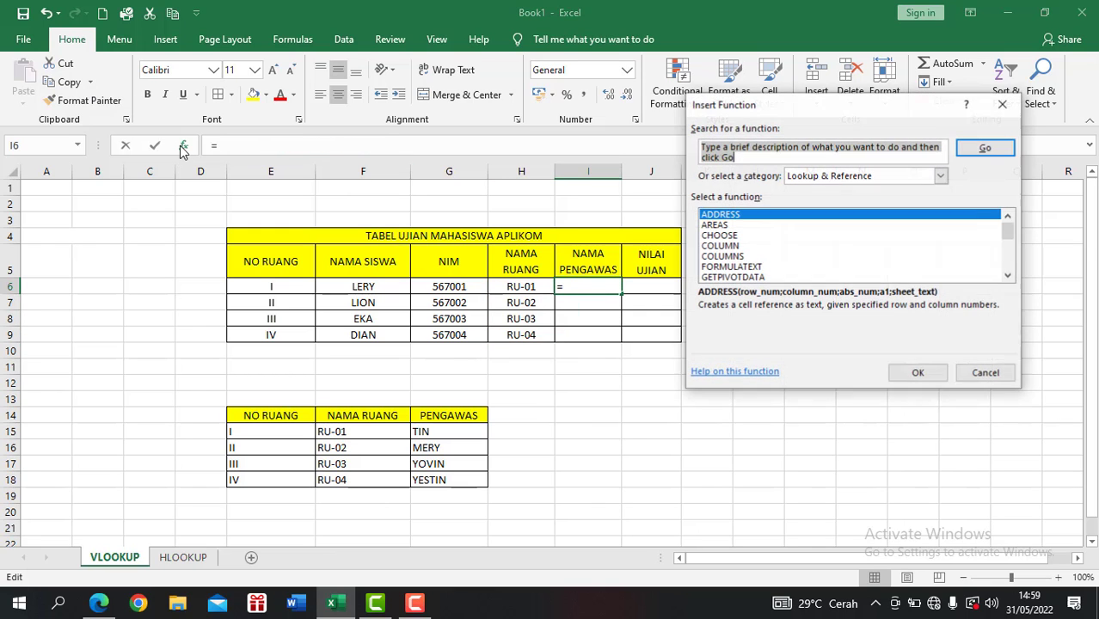
left_click_drag(1010, 233, 1015, 283)
double_click(721, 277)
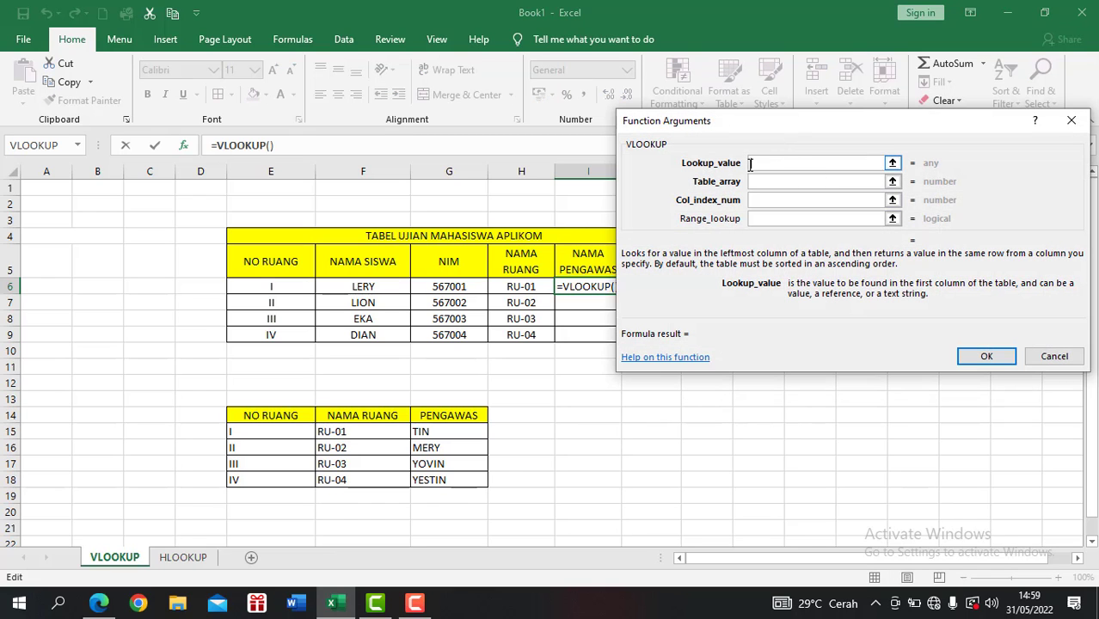
Use E6 as the lookup value and the absolute range $E$15:$G$18 as the table array for the I6 formula.
left_click(289, 286)
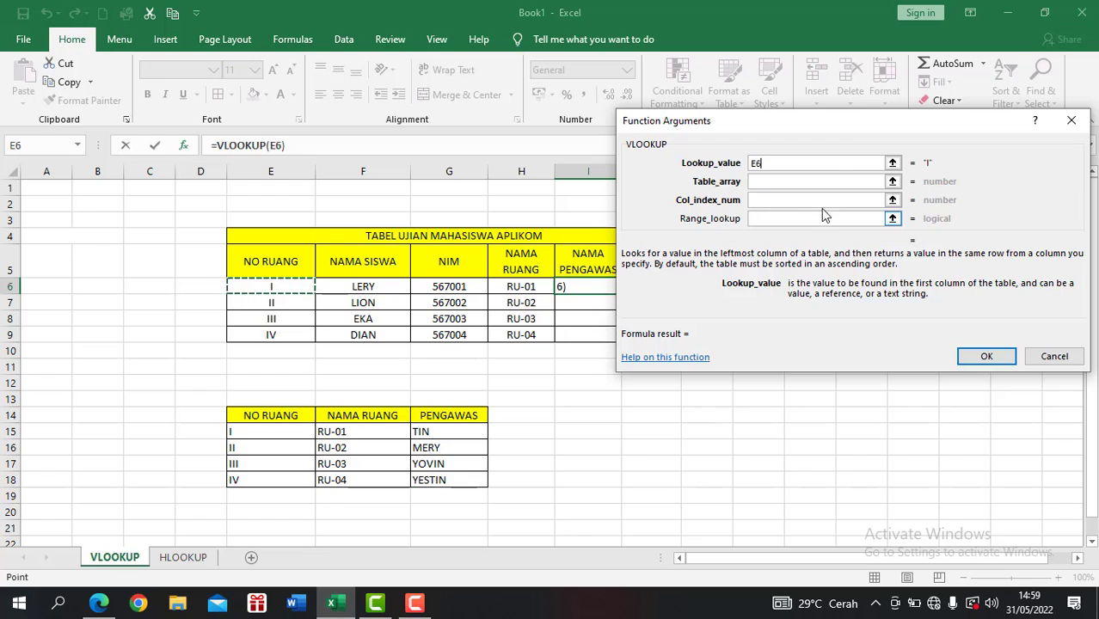
left_click(840, 181)
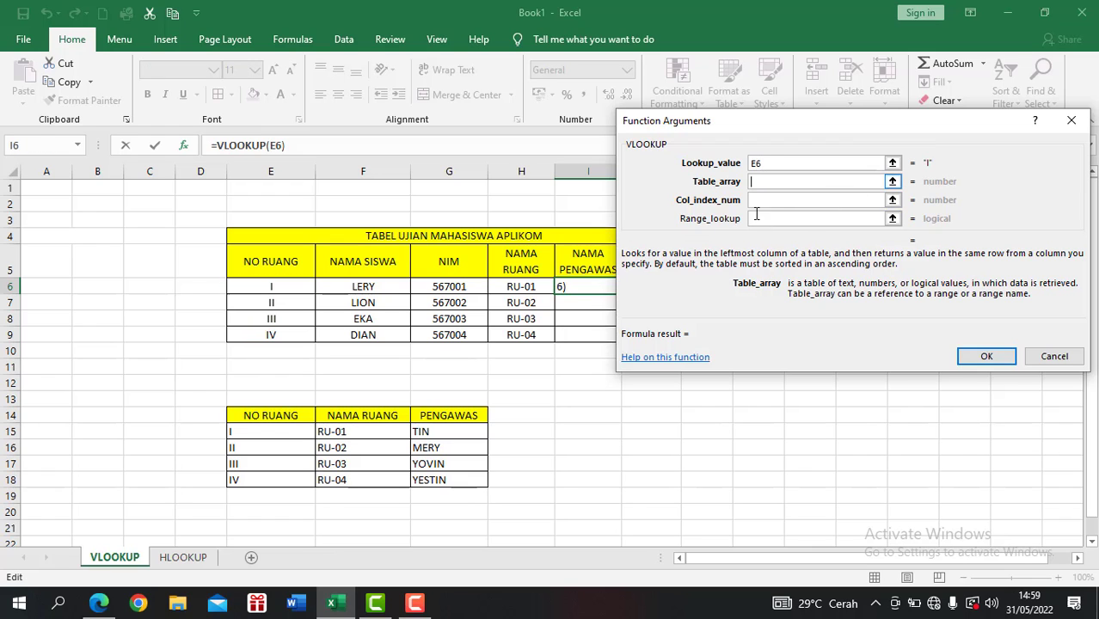
left_click(275, 431)
left_click_drag(275, 431, 473, 480)
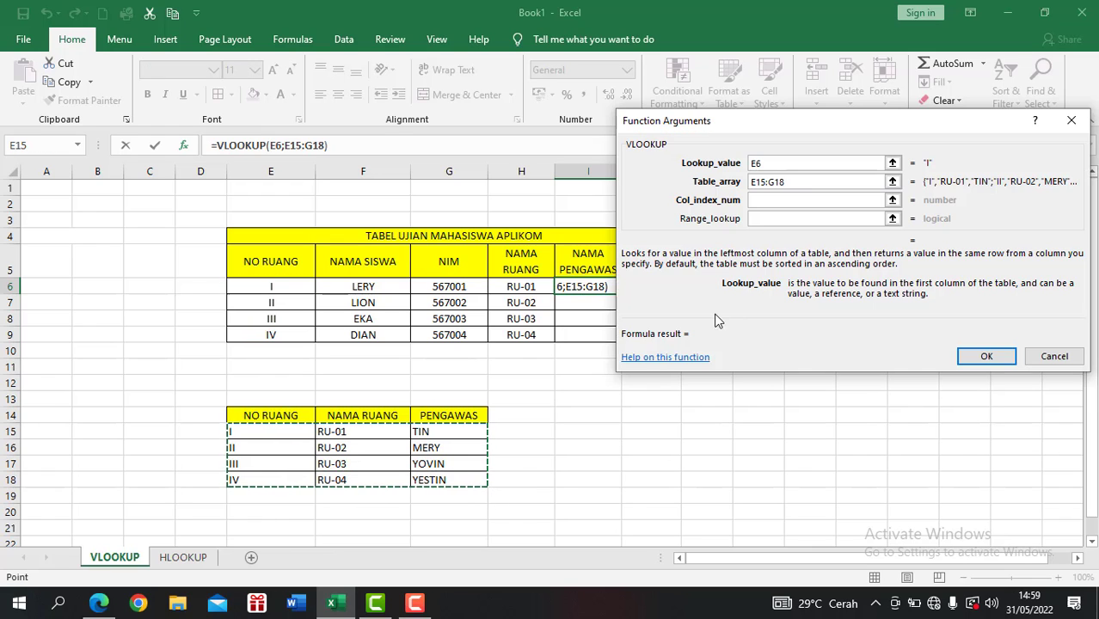
key("F4")
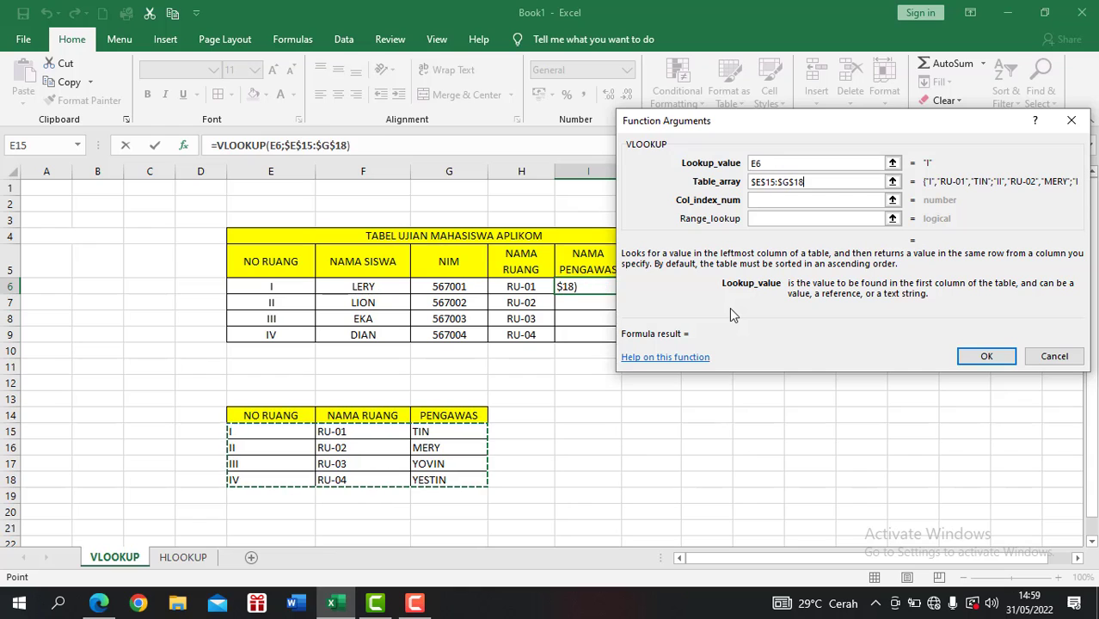
Complete the I6 formula with column index 3 and range lookup FALSE, and fill it down to I9.
left_click(825, 200)
type("3")
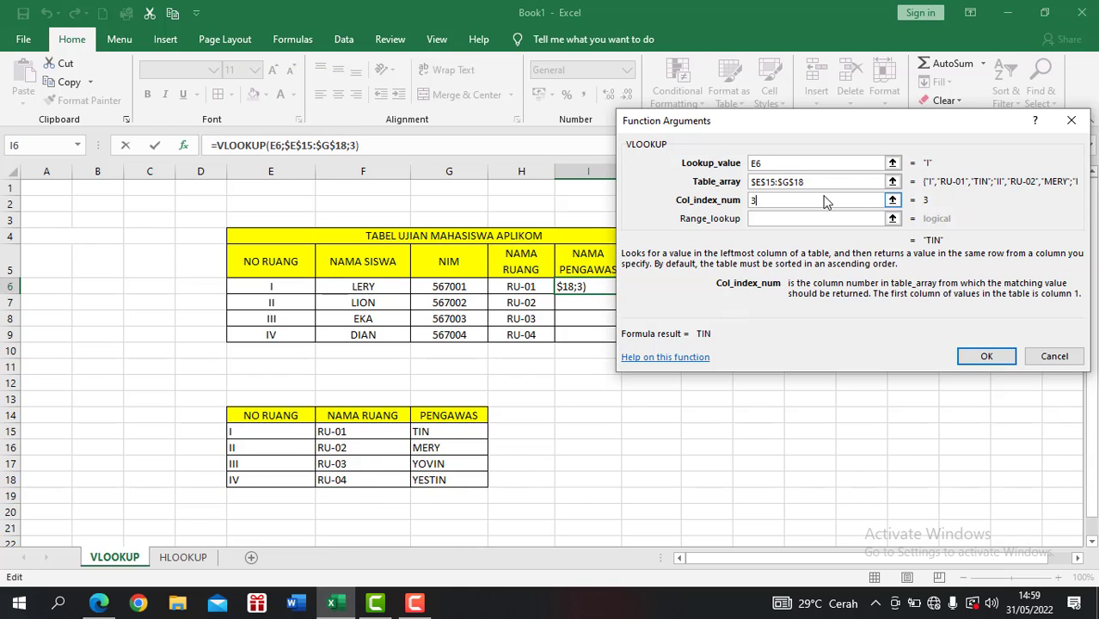
left_click(800, 220)
type("FALSE")
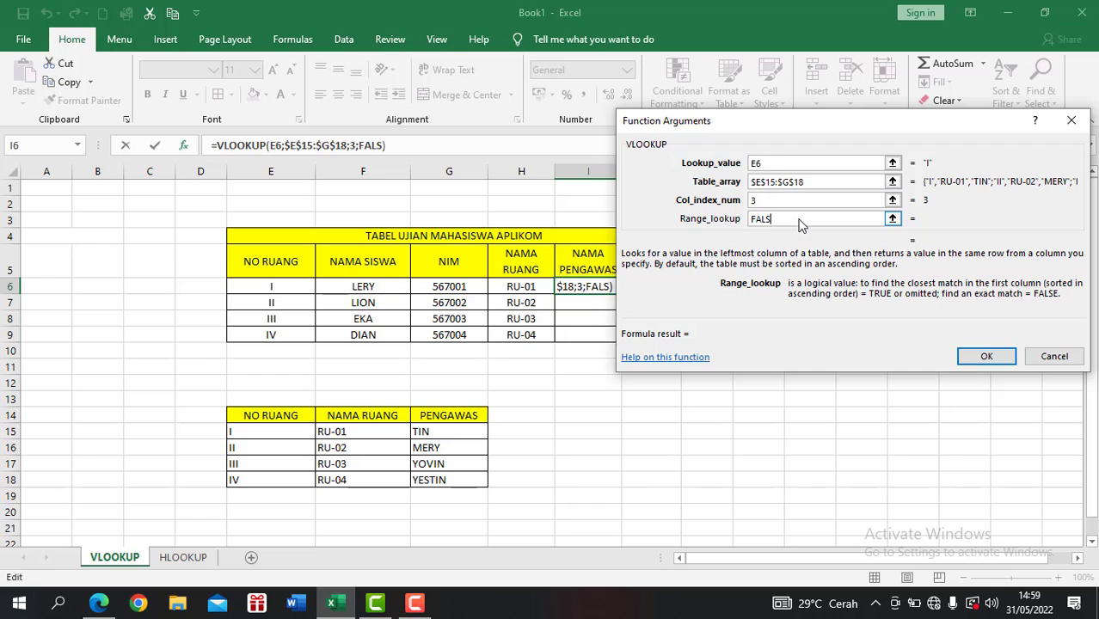
left_click(982, 357)
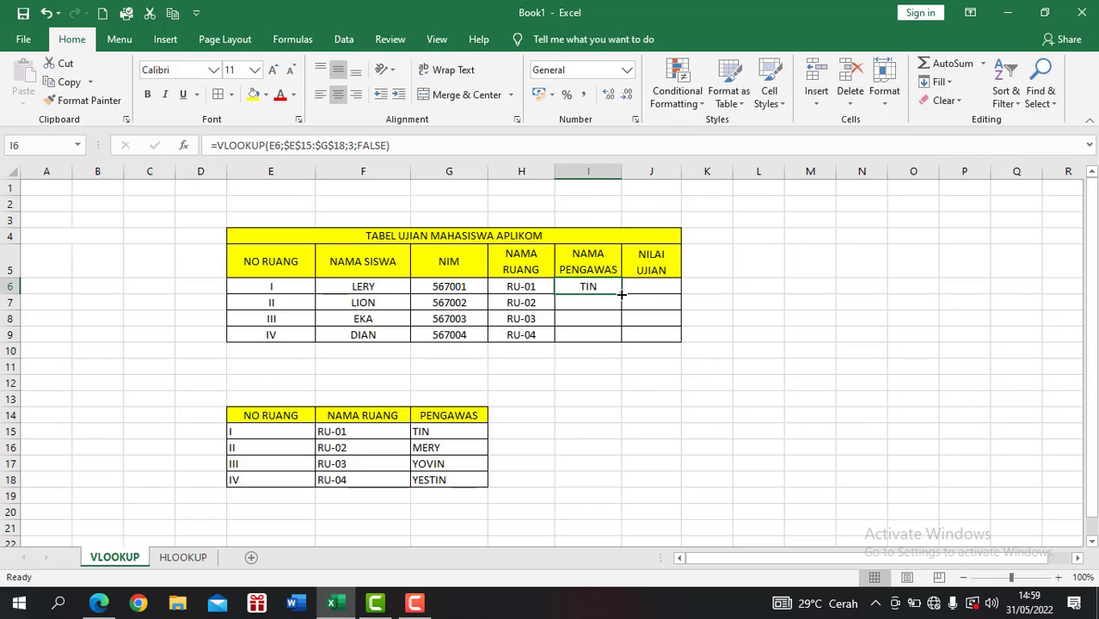
left_click_drag(621, 294, 624, 339)
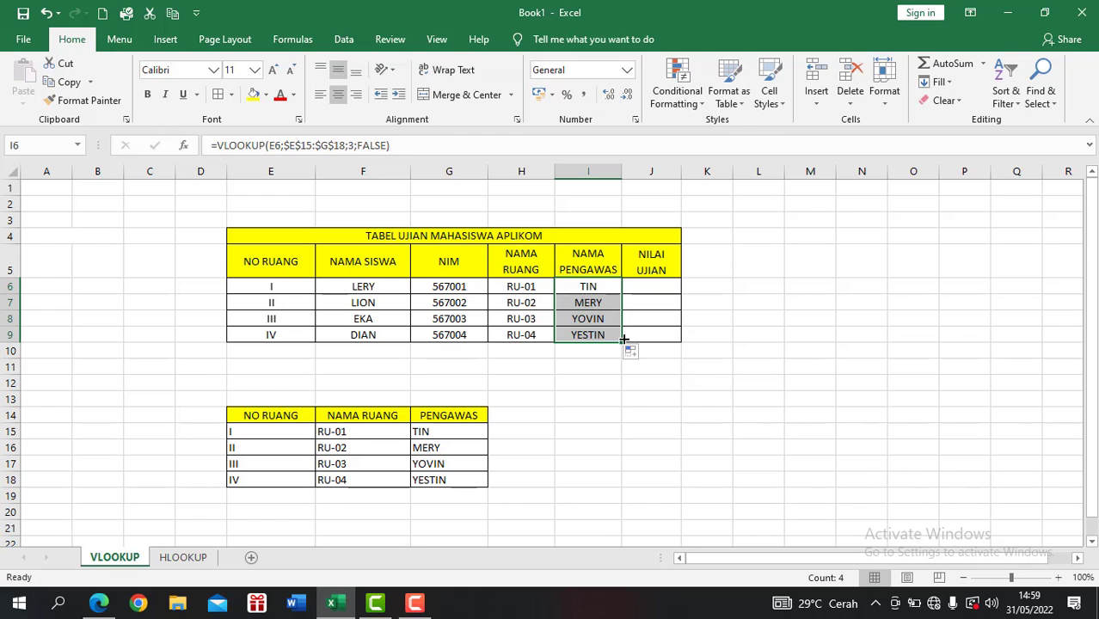
Switch to the HLOOKUP sheet and insert the HLOOKUP function into cell J7 under NILAI UJIAN.
key("ctrl+Page_Down")
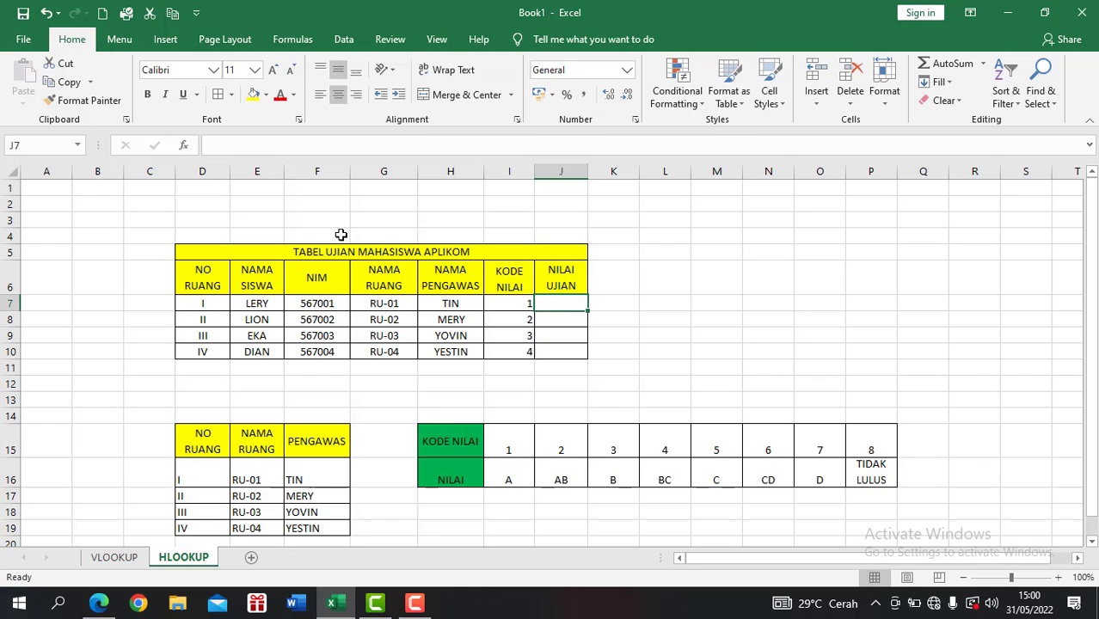
left_click(184, 147)
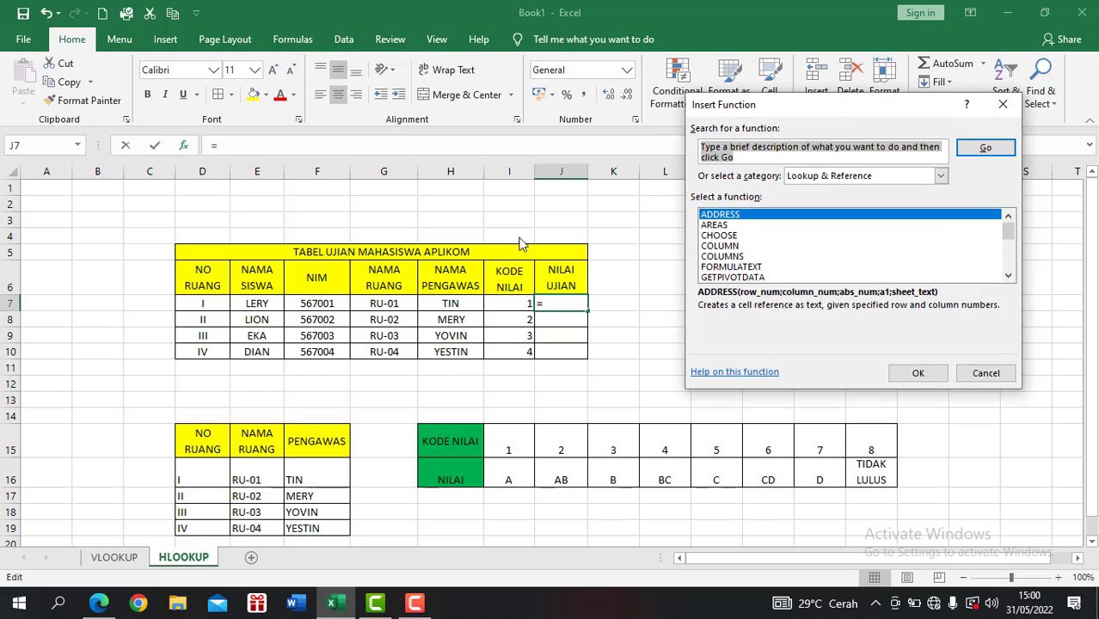
left_click(824, 257)
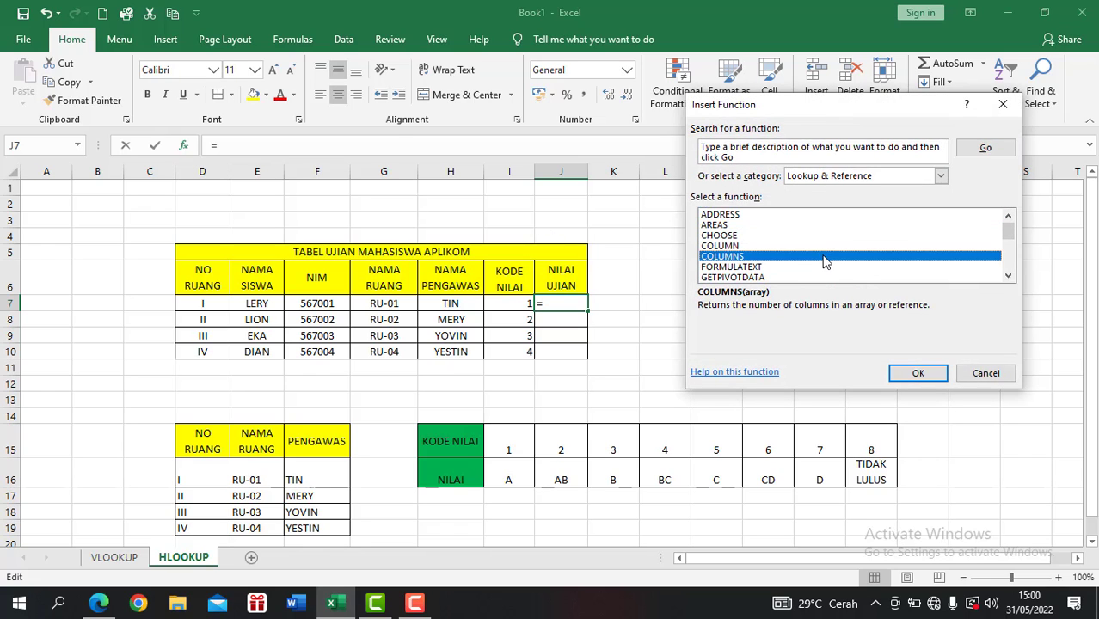
key("Down")
key("Down")
key("Down")
key("Down")
key("Down")
key("Down")
key("Up")
key("Up")
key("Up")
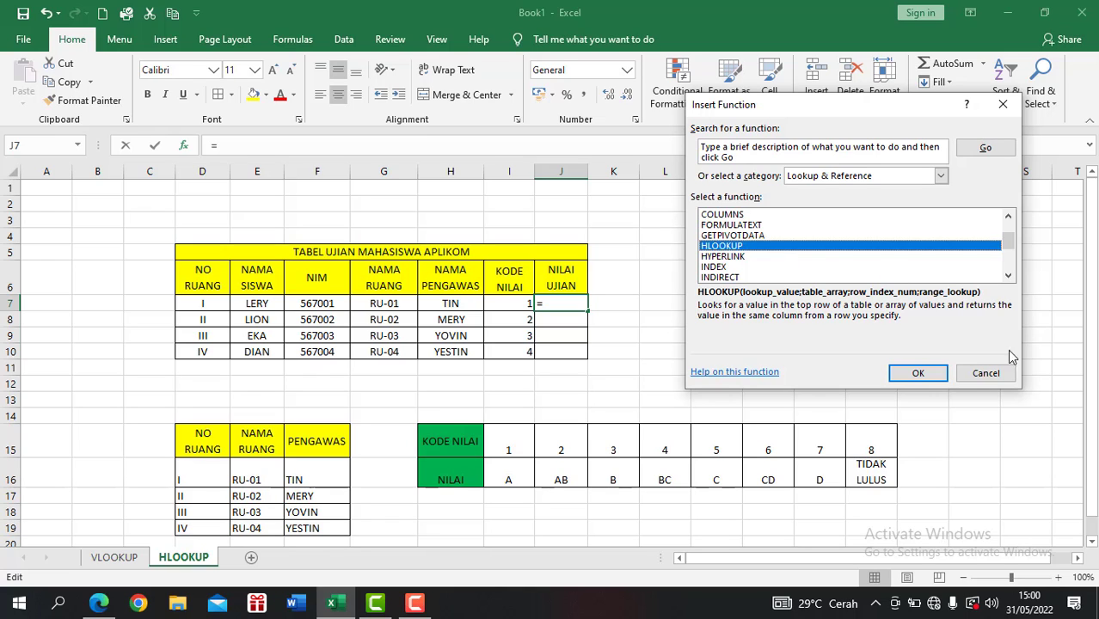
left_click(919, 375)
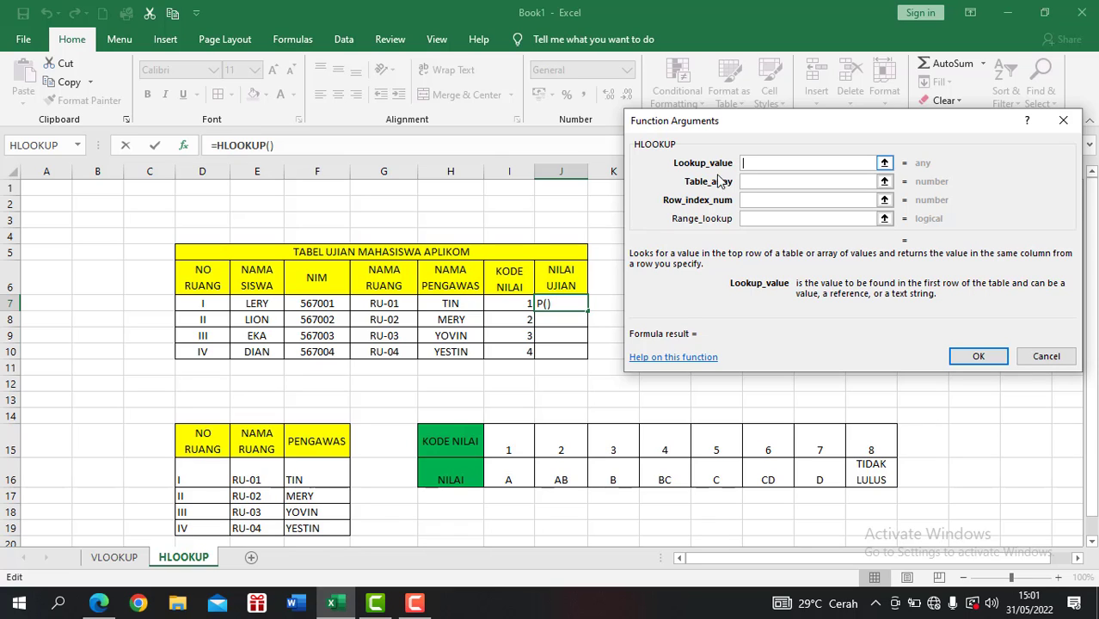
Use I7 as the lookup value and the absolute range $I$15:$P$16 as the table array for the J7 HLOOKUP formula.
left_click(513, 306)
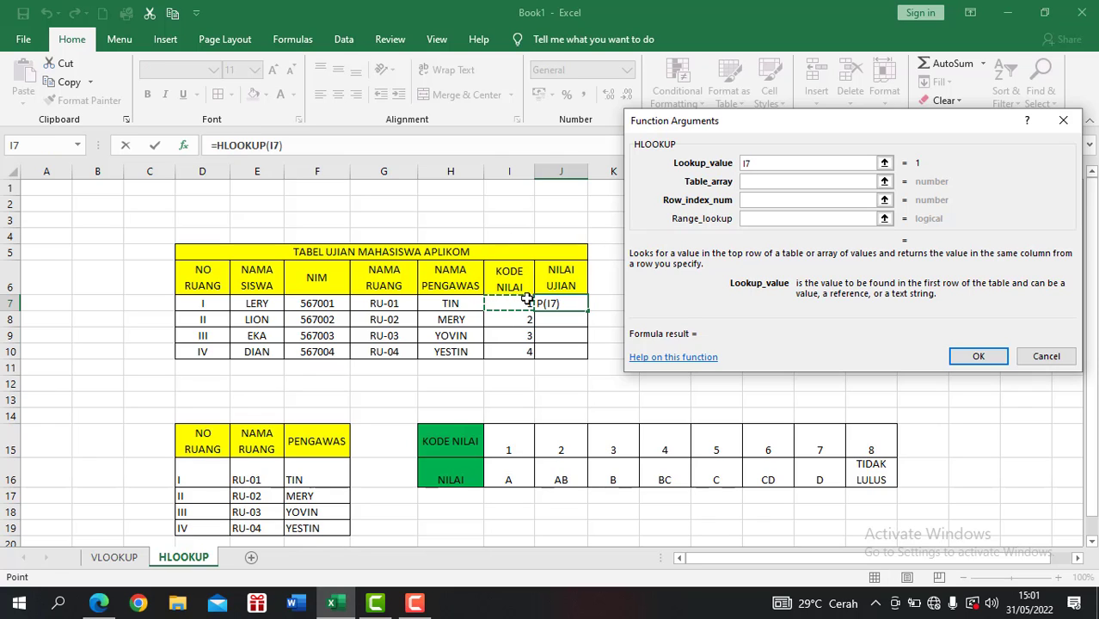
left_click(772, 181)
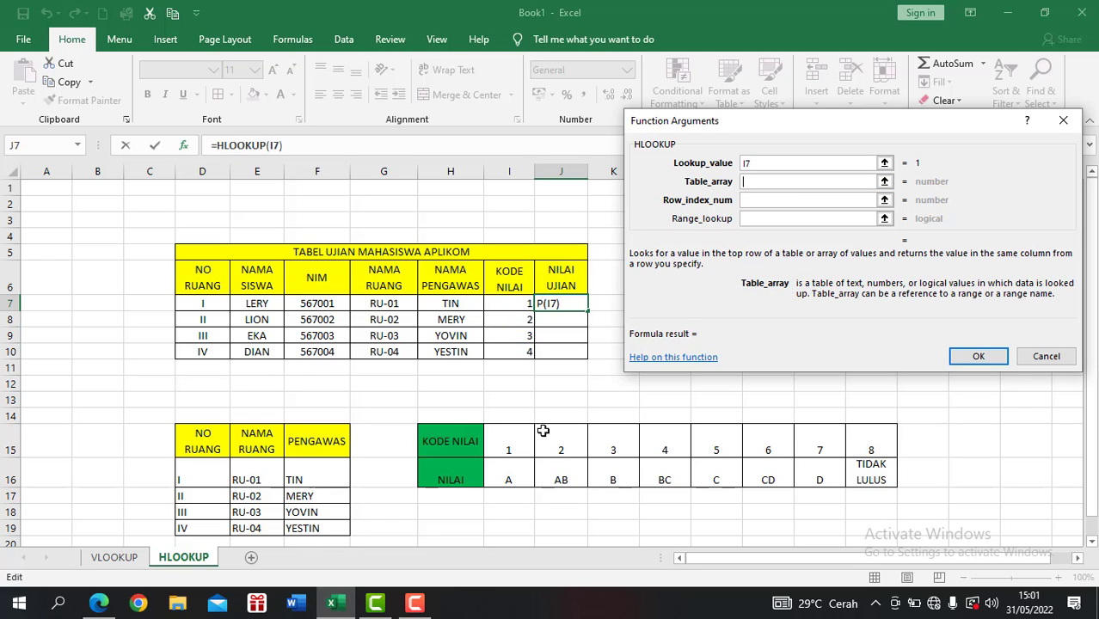
left_click_drag(505, 442, 850, 472)
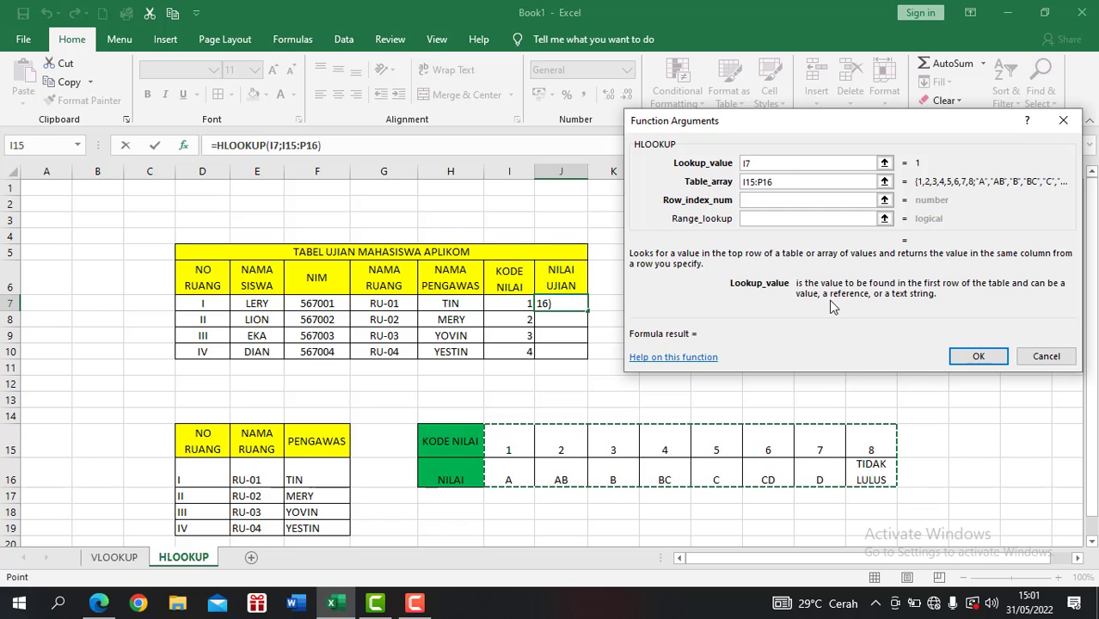
key("F4")
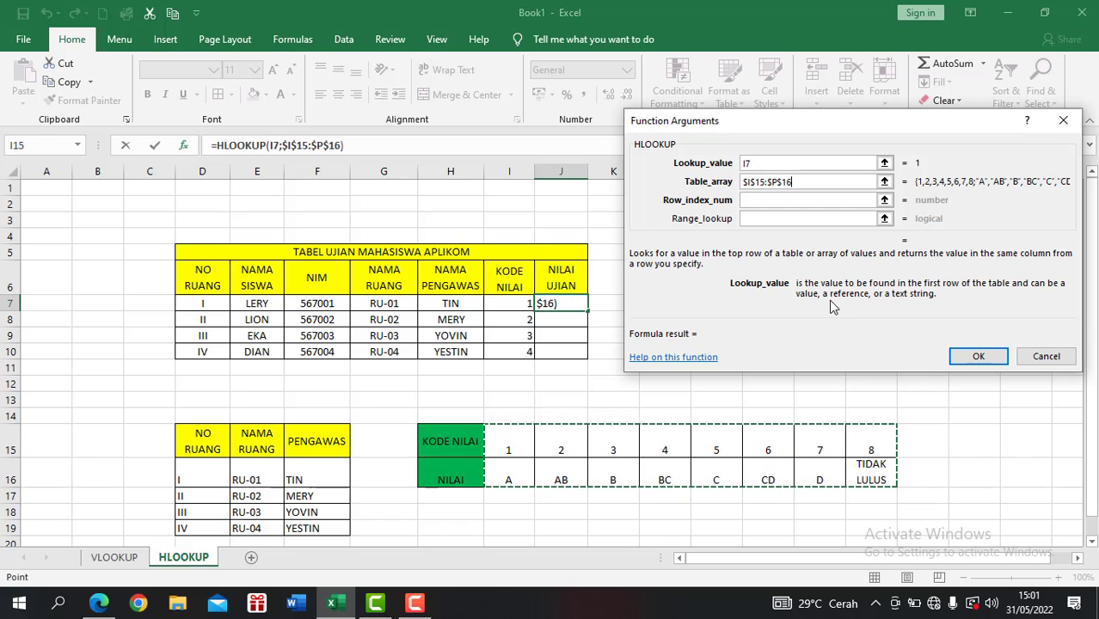
Complete the J7 formula with row index 2 and range lookup FALSE, and fill it down to J10.
left_click(808, 200)
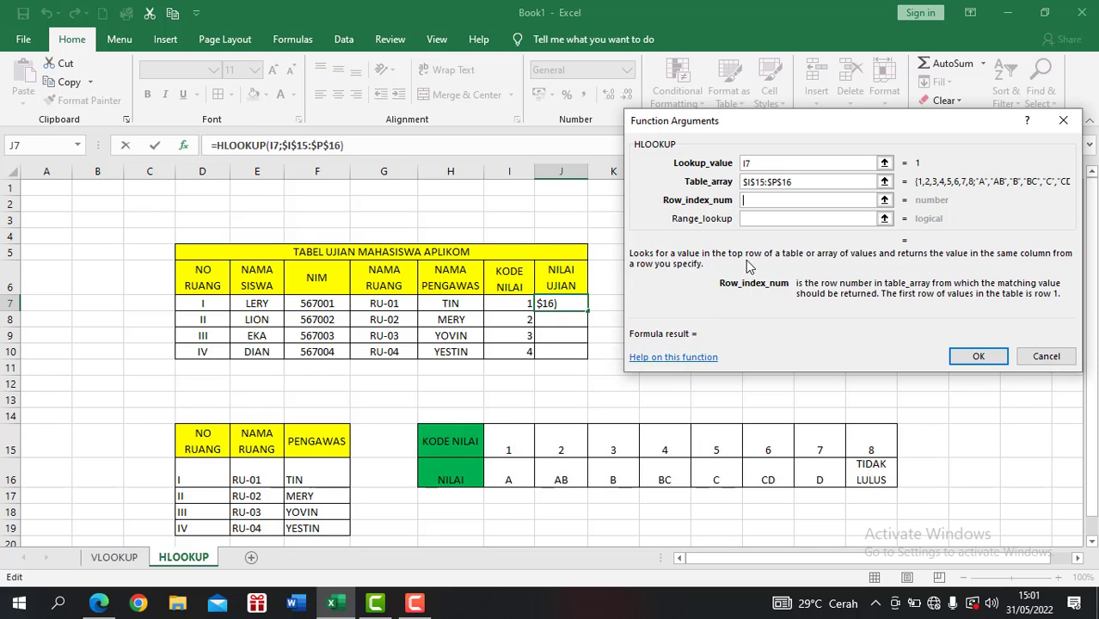
type("2")
left_click(764, 218)
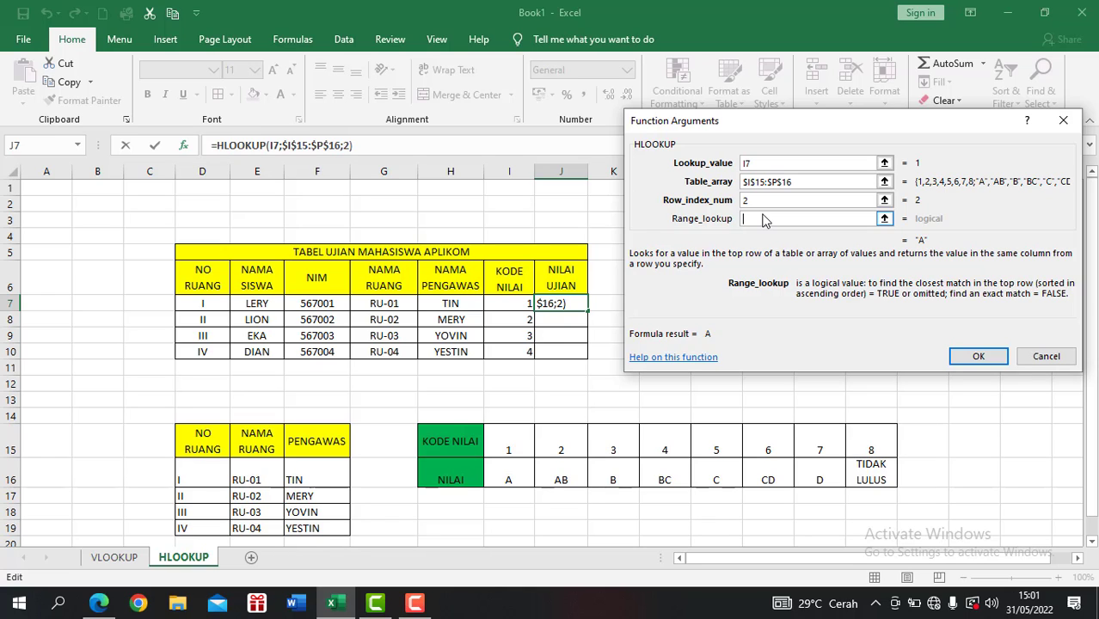
type("FALSE")
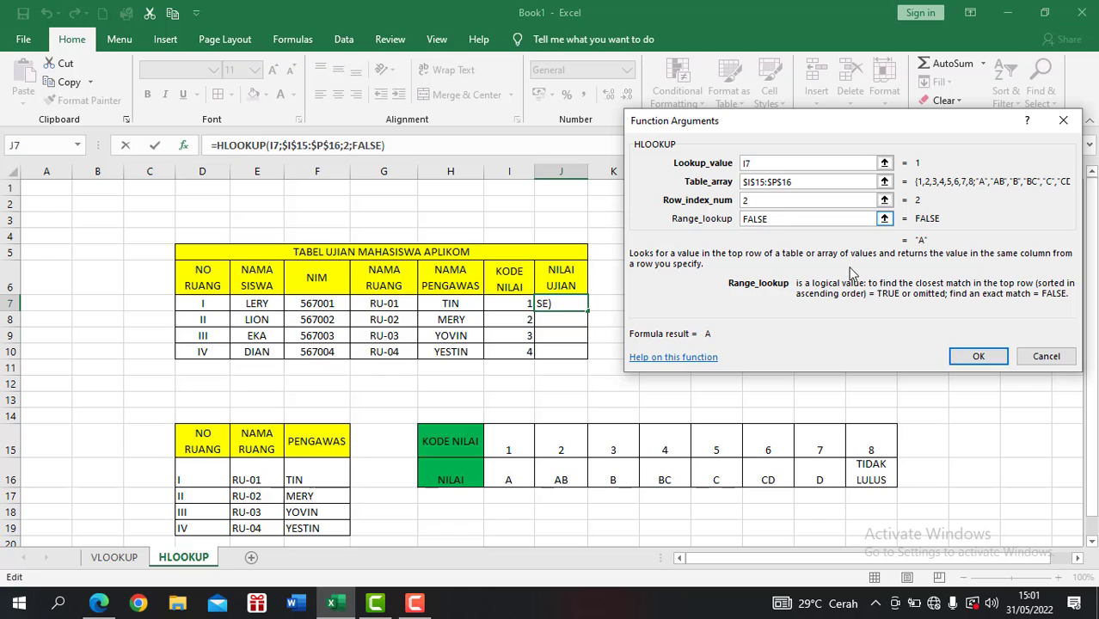
left_click(980, 358)
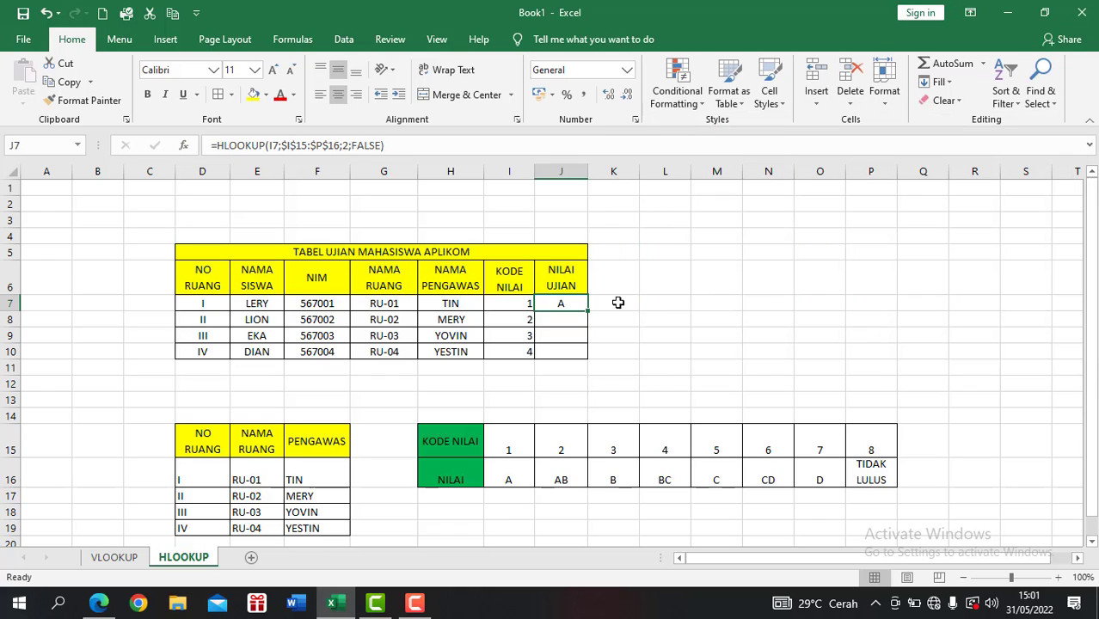
left_click_drag(588, 311, 588, 355)
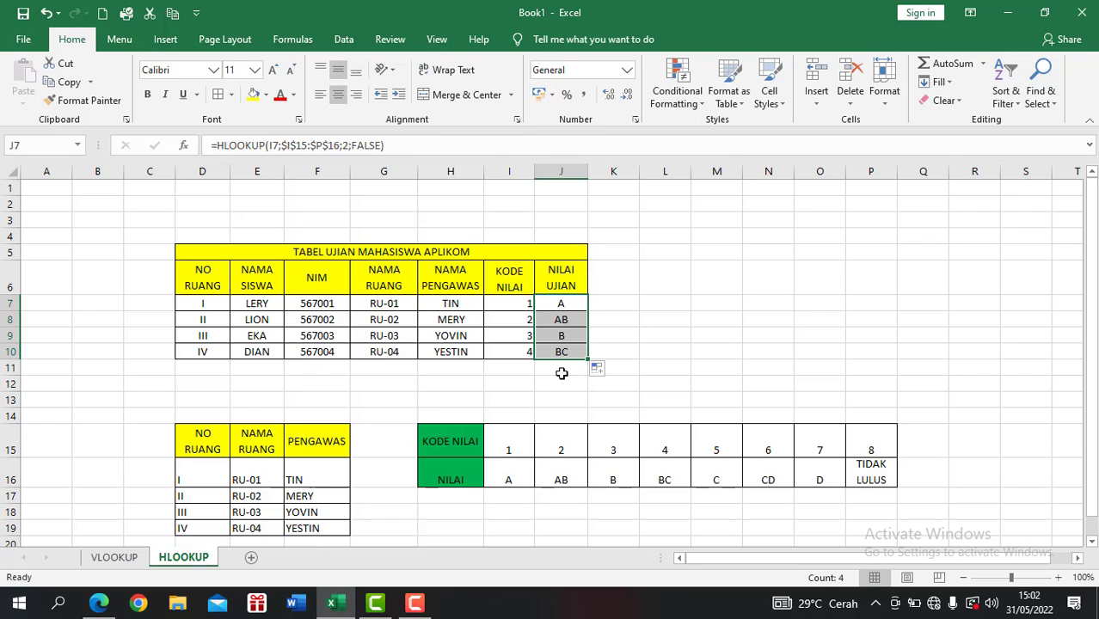
left_click(628, 328)
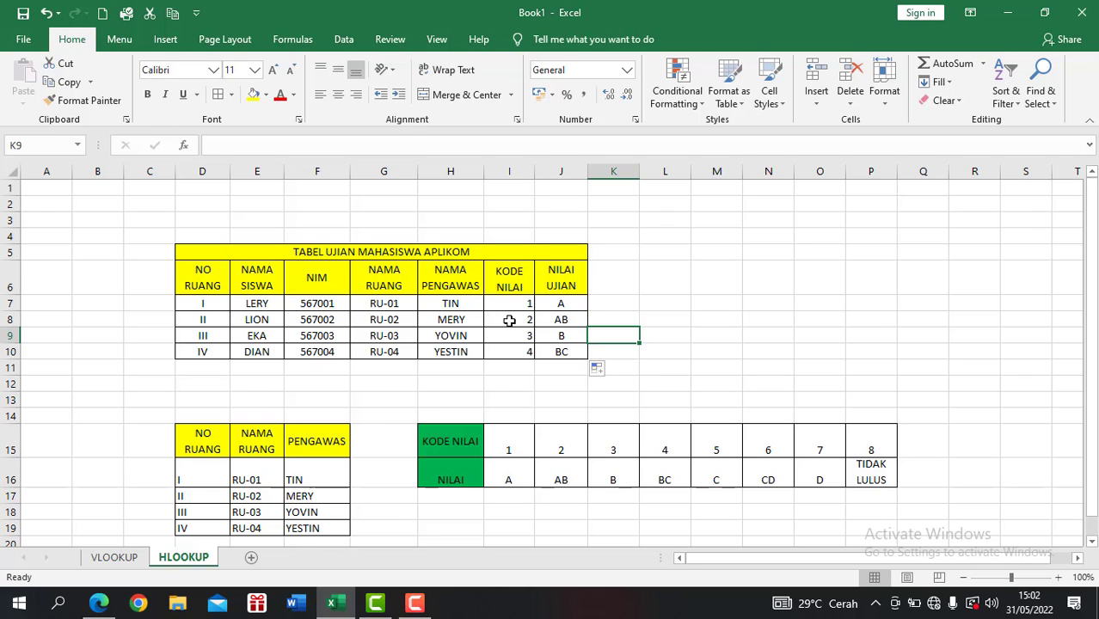
left_click(660, 334)
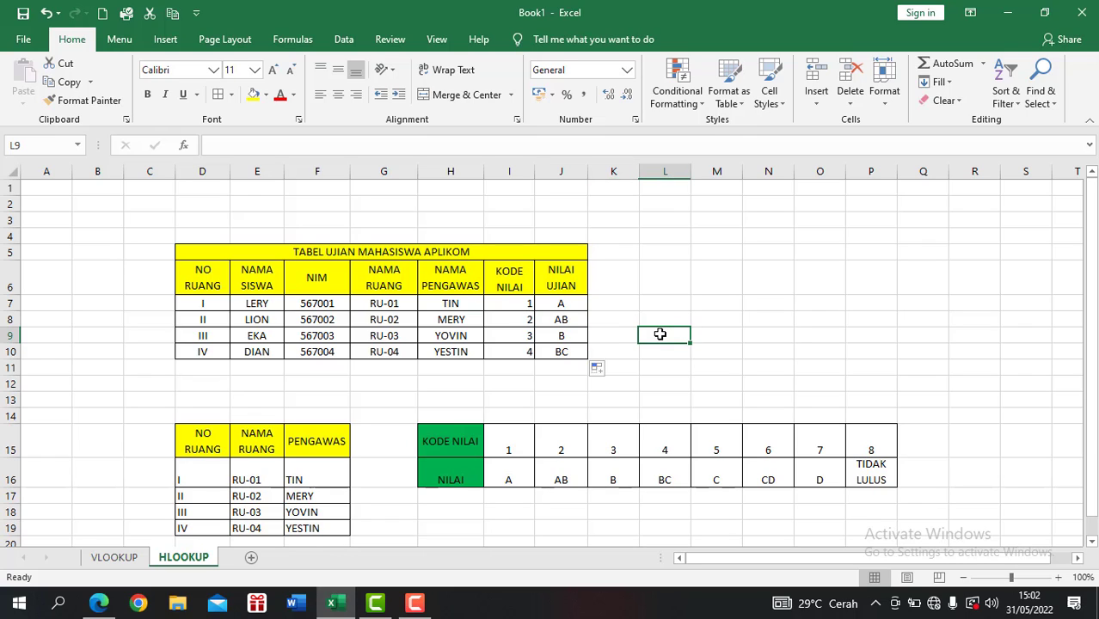